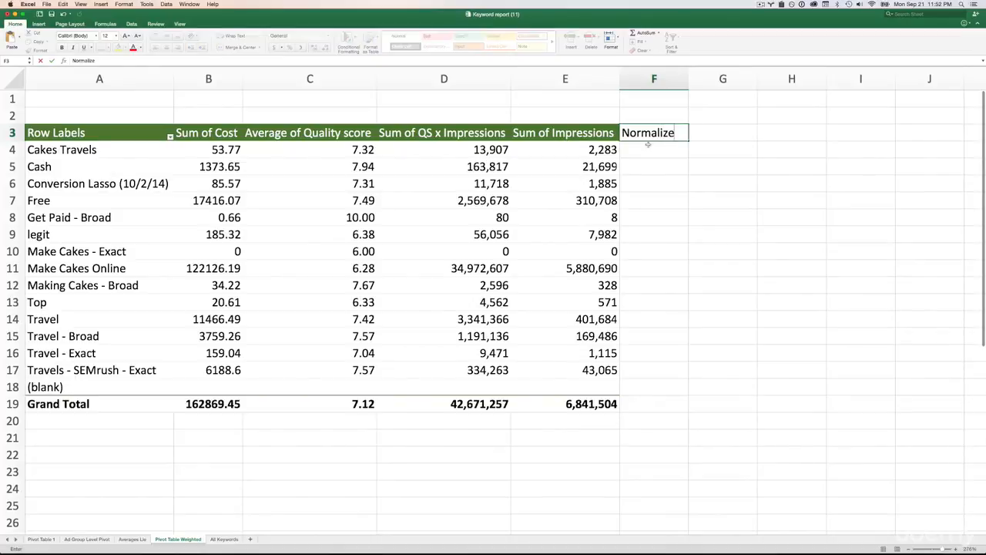
- Complete the header in F3 as "Normalized QS" and widen column F to fit it
text(QS)
click(684, 112)
drag(688, 79, 715, 79)
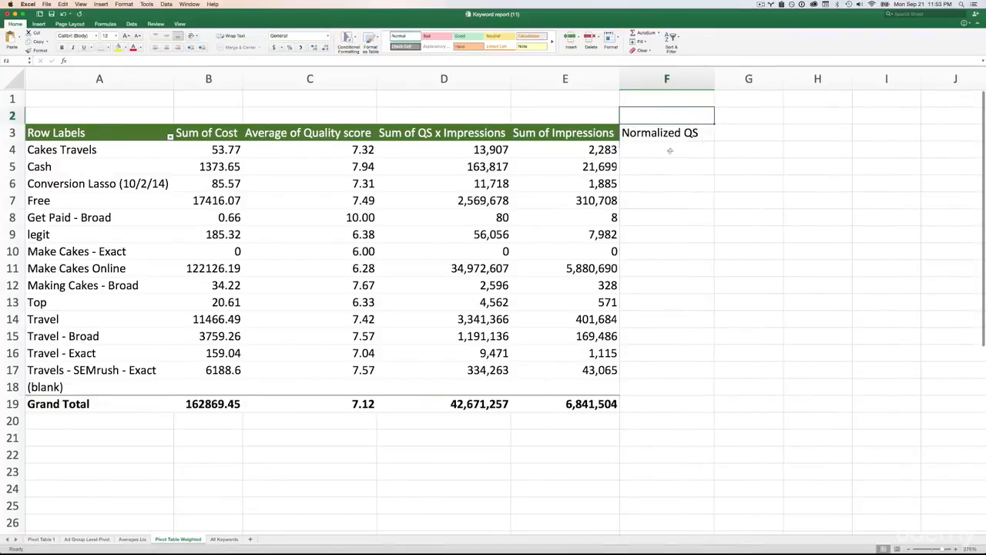
- Enter the formula =SUM(D4/E4) in F4 to divide QS x Impressions by Impressions for Cakes Travels
click(670, 151)
text(=)
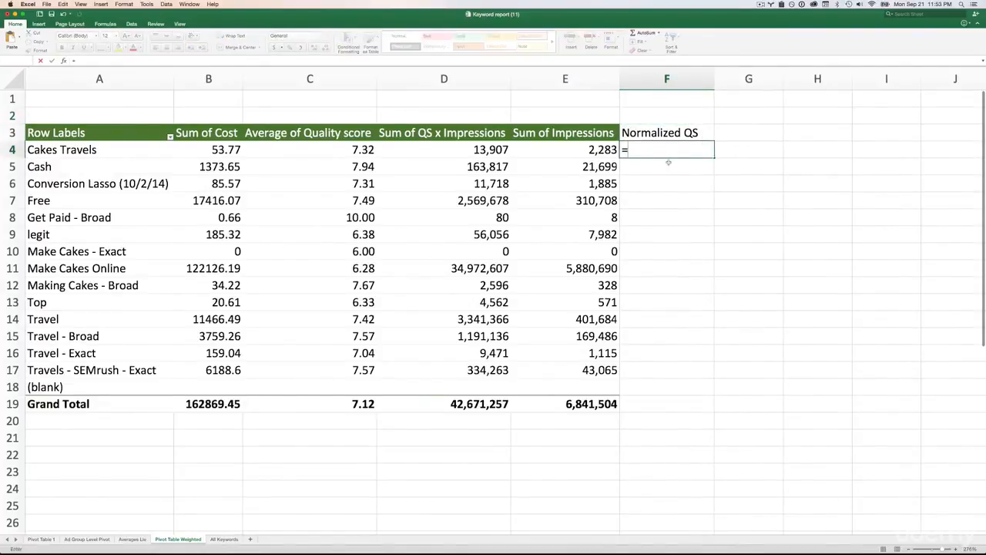
text(SUM)
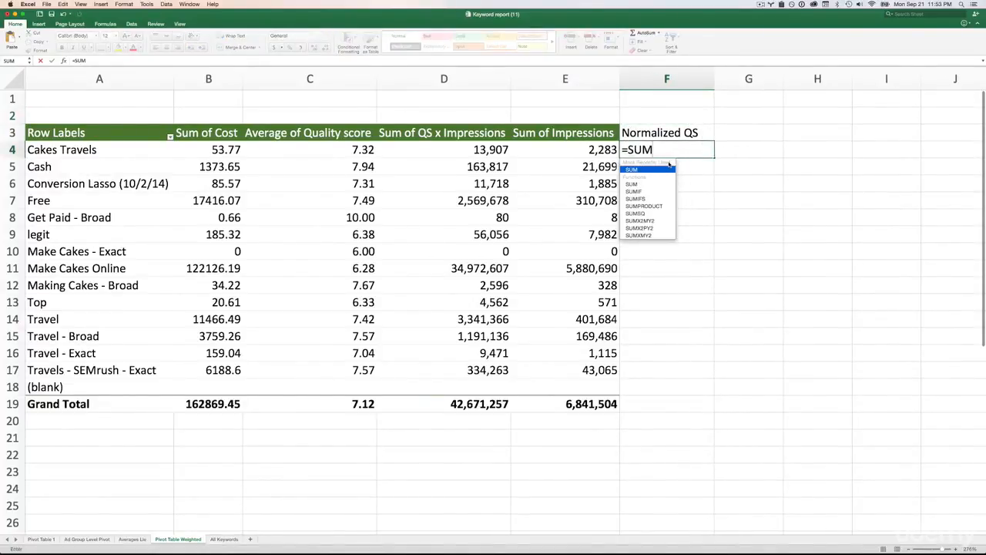
text(()
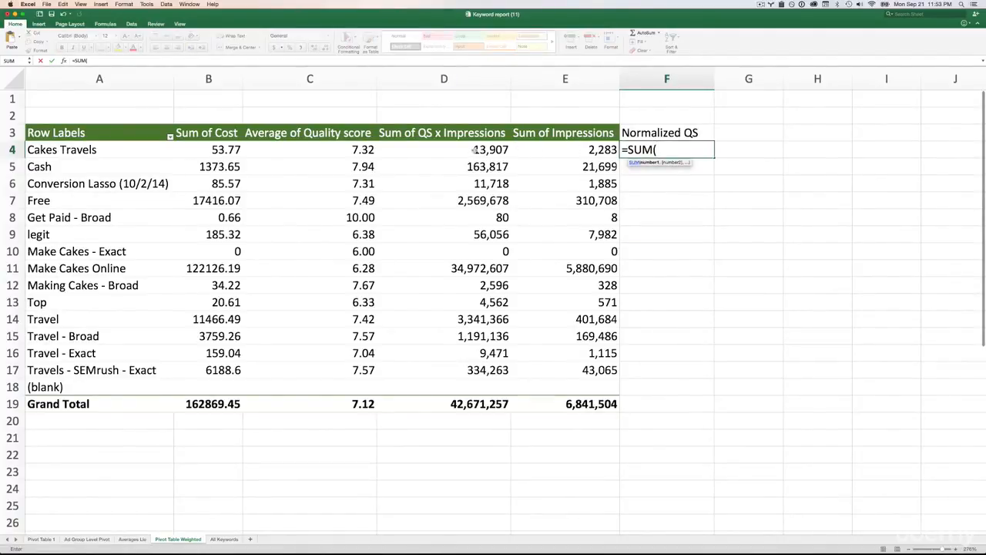
text(d4)
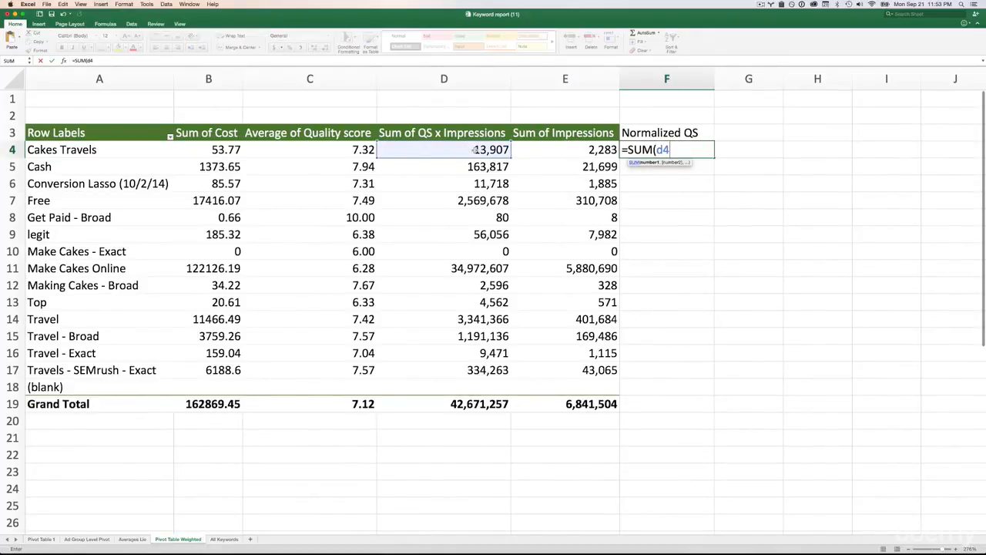
text(/e4)
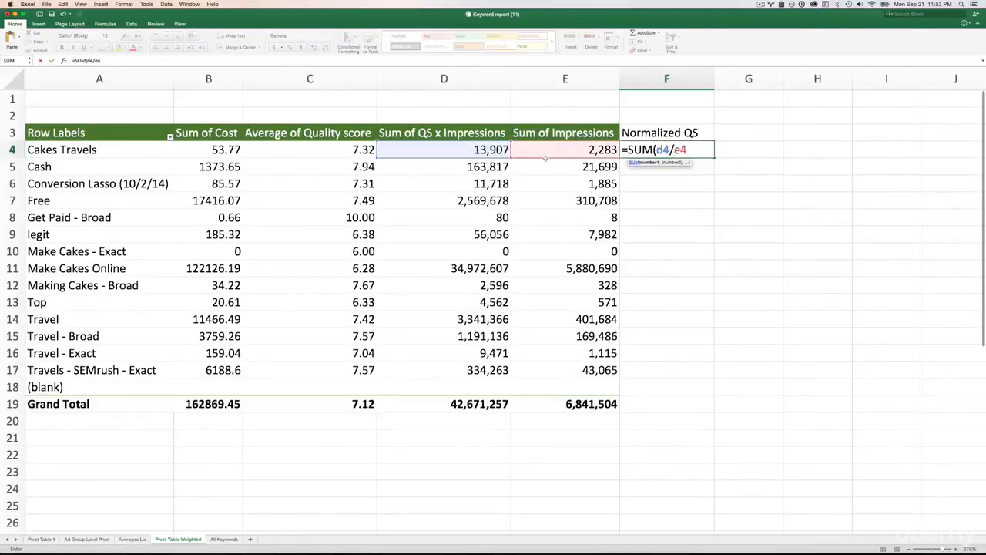
key(Return)
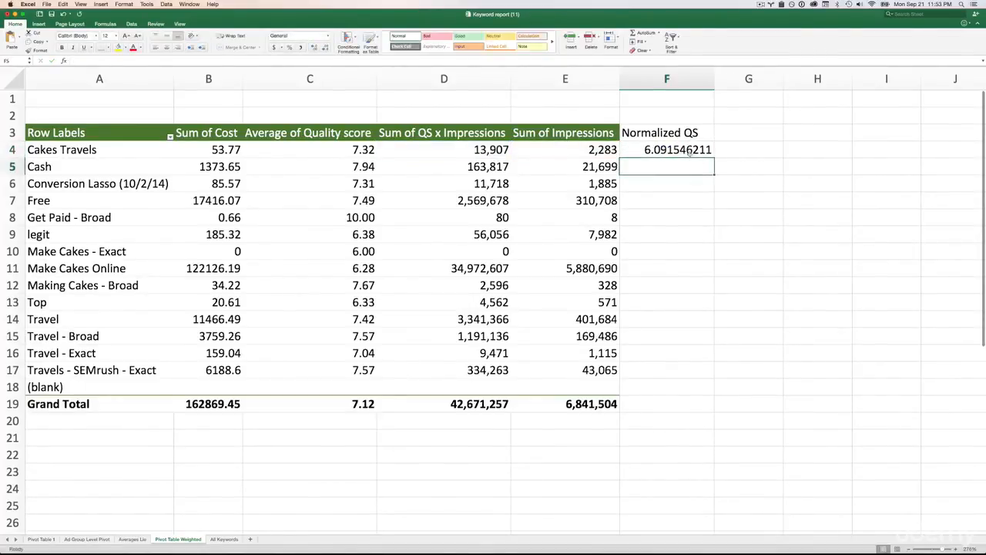
- Fill the normalized quality score formula from F4 down to F17 and check the Make Cakes - Exact row
click(688, 153)
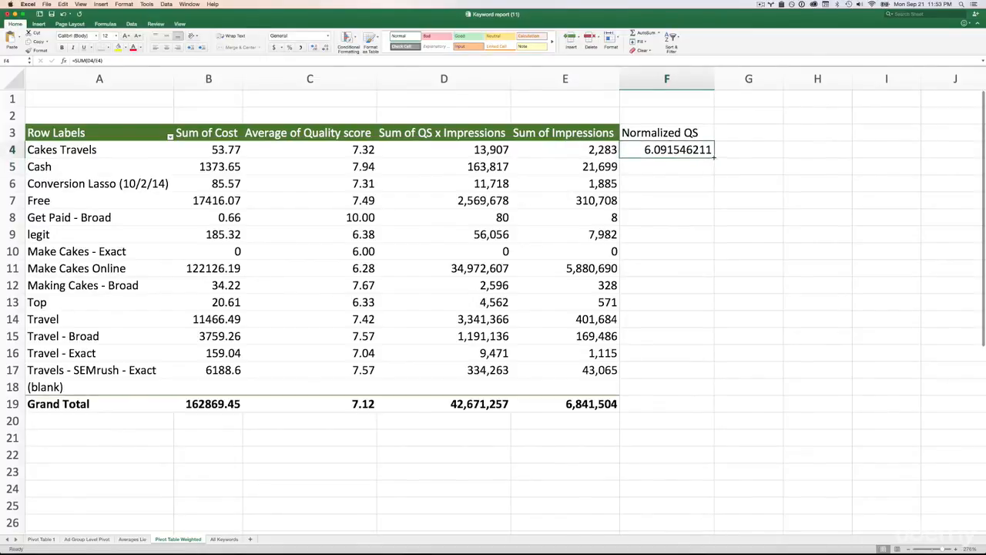
drag(714, 158, 700, 378)
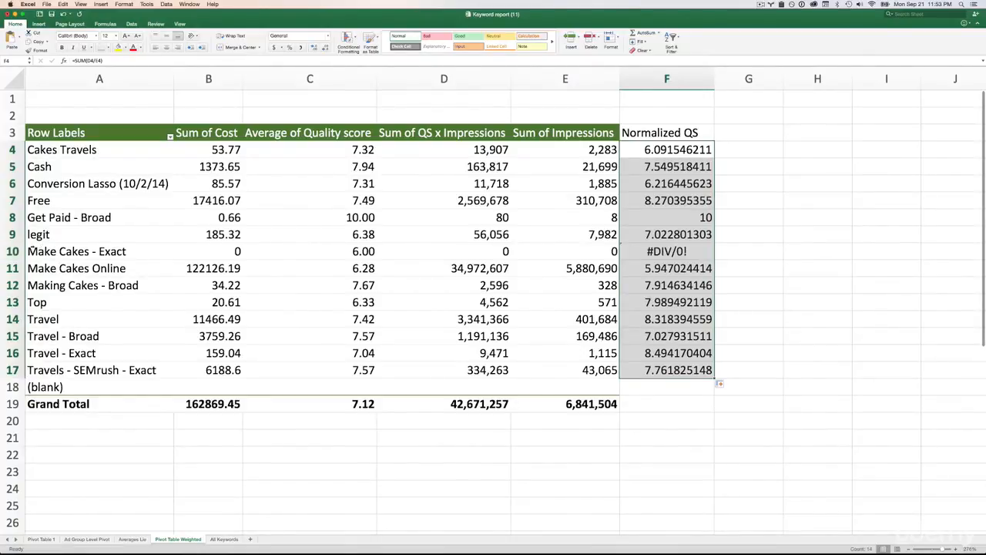
click(13, 251)
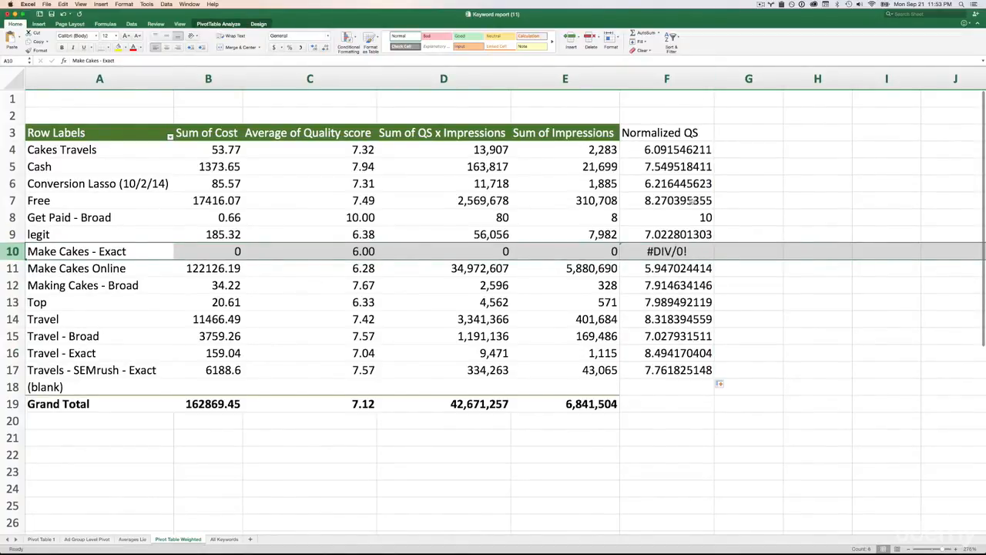
- Format column F as Number with 2 decimal places
click(668, 79)
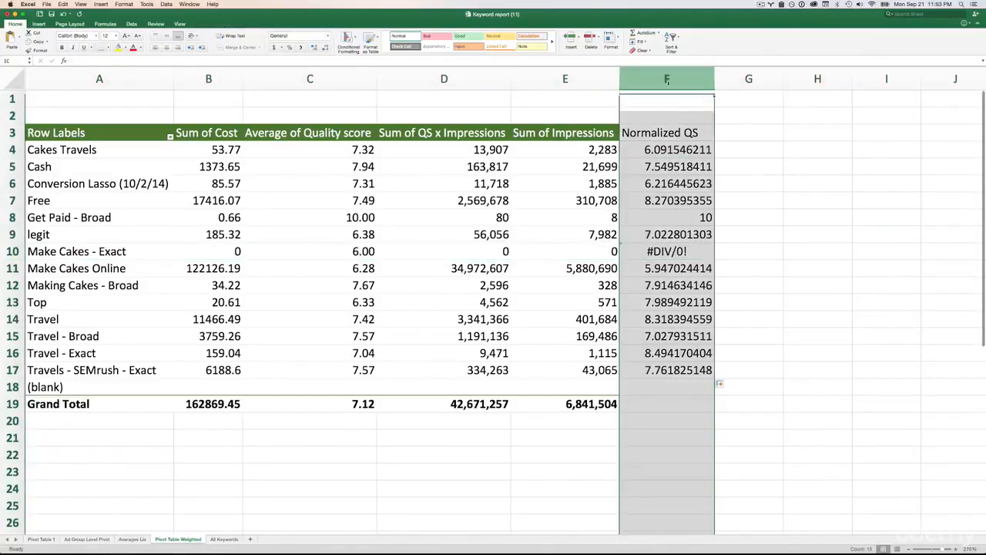
right_click(668, 79)
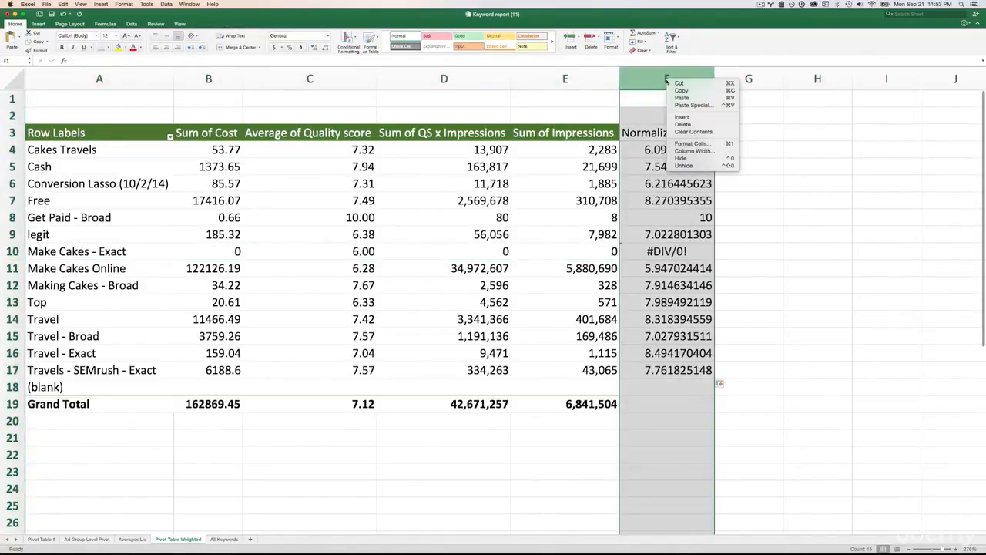
click(691, 145)
click(471, 111)
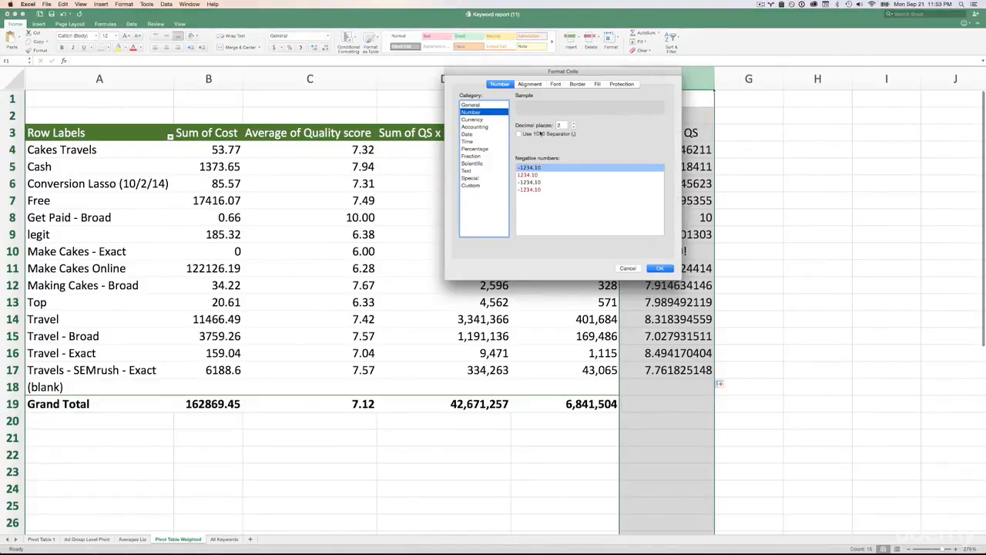
click(659, 268)
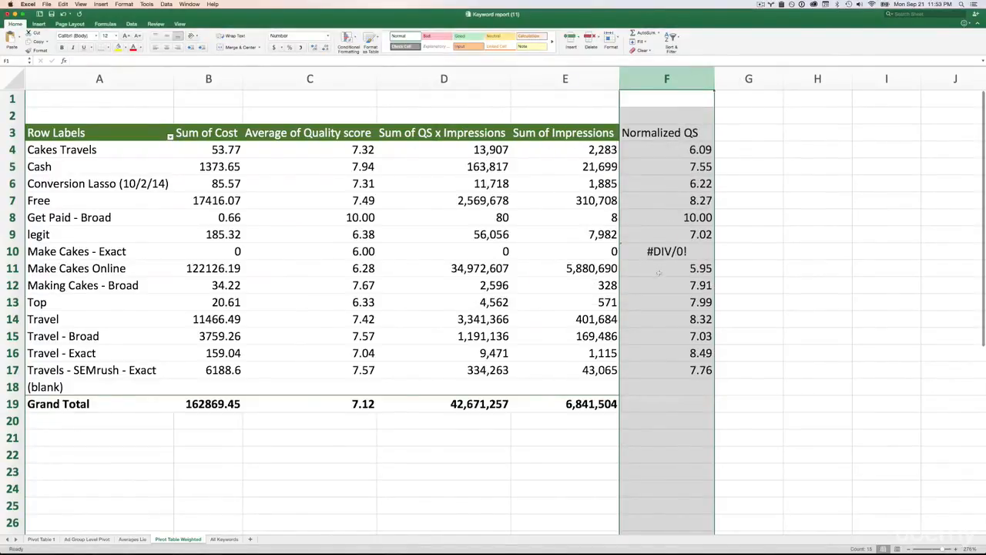
click(728, 140)
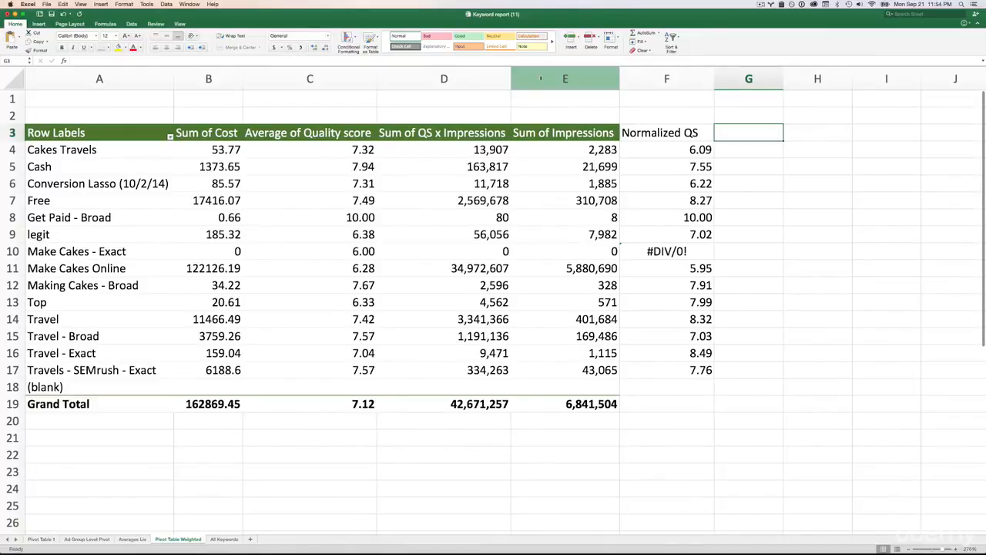
- Hide columns D and E, which hold the QS x Impressions and Impressions sums
drag(548, 81, 487, 81)
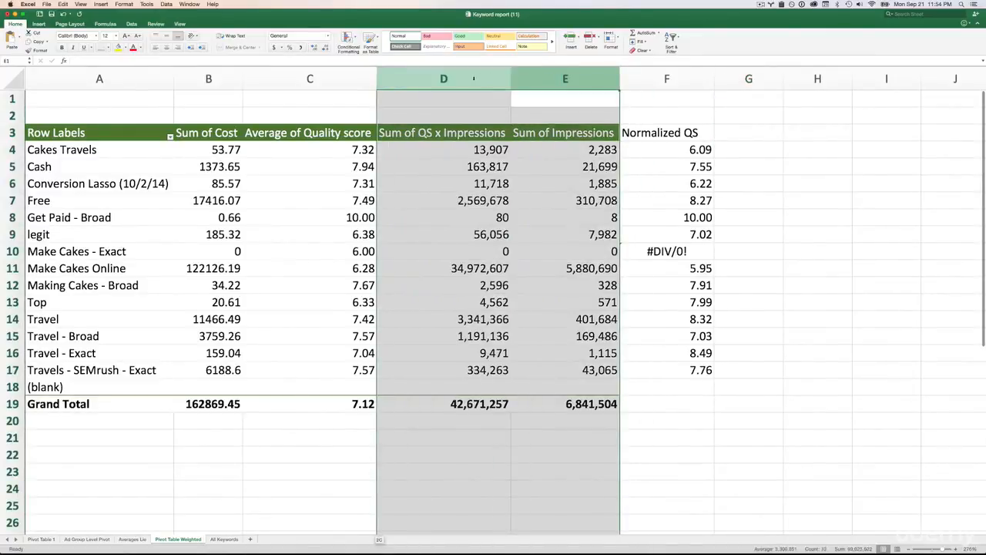
right_click(487, 81)
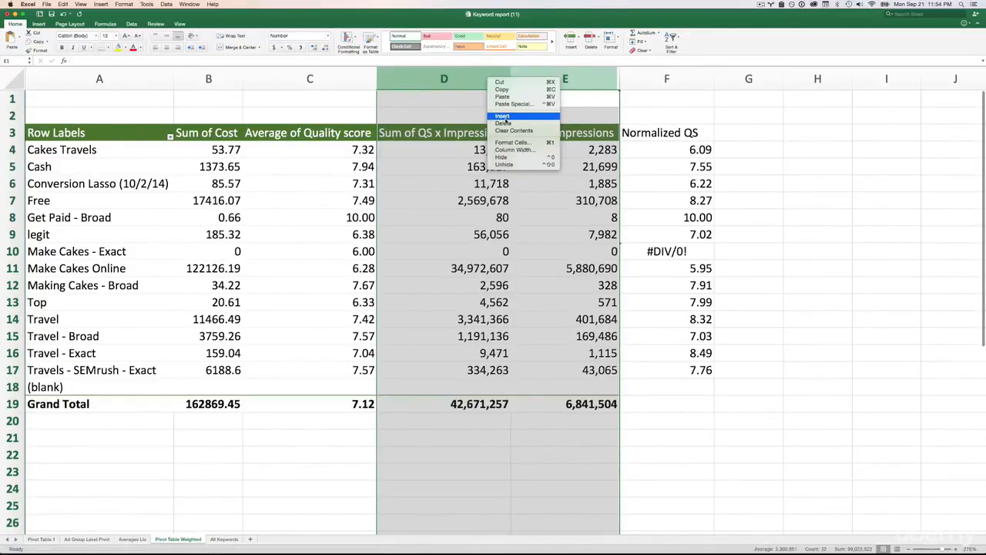
click(530, 157)
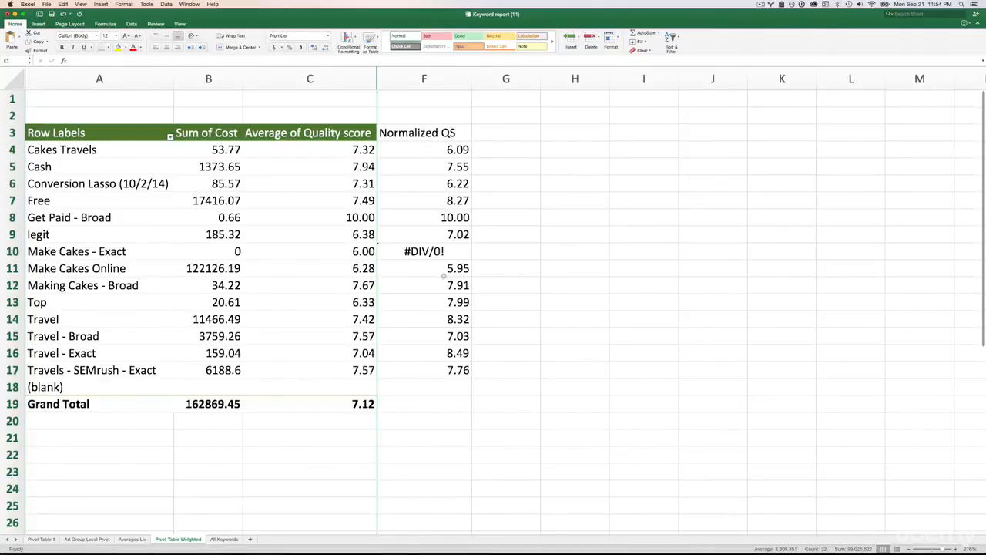
- Compare cost, average quality score and normalized QS for the Cash and Make Cakes Online rows
click(311, 79)
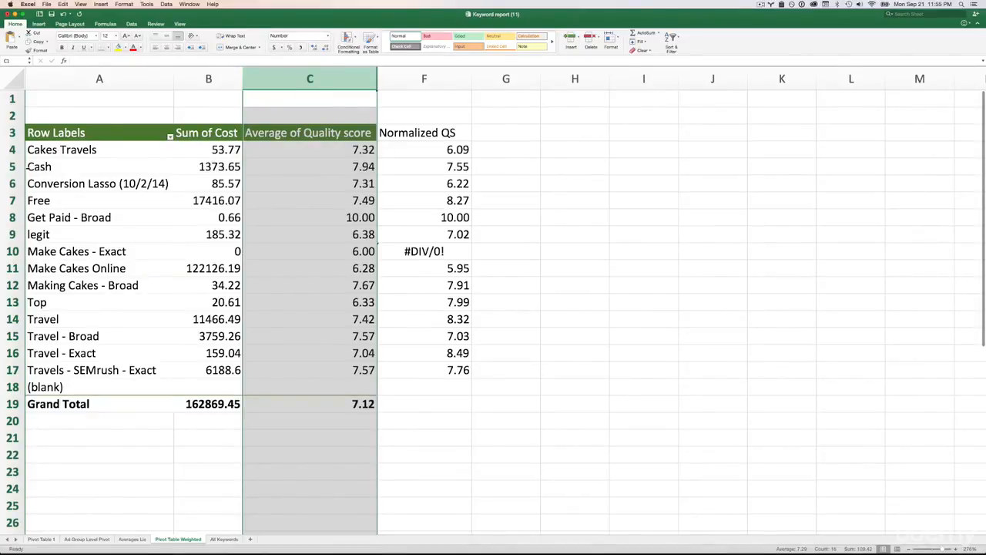
click(204, 173)
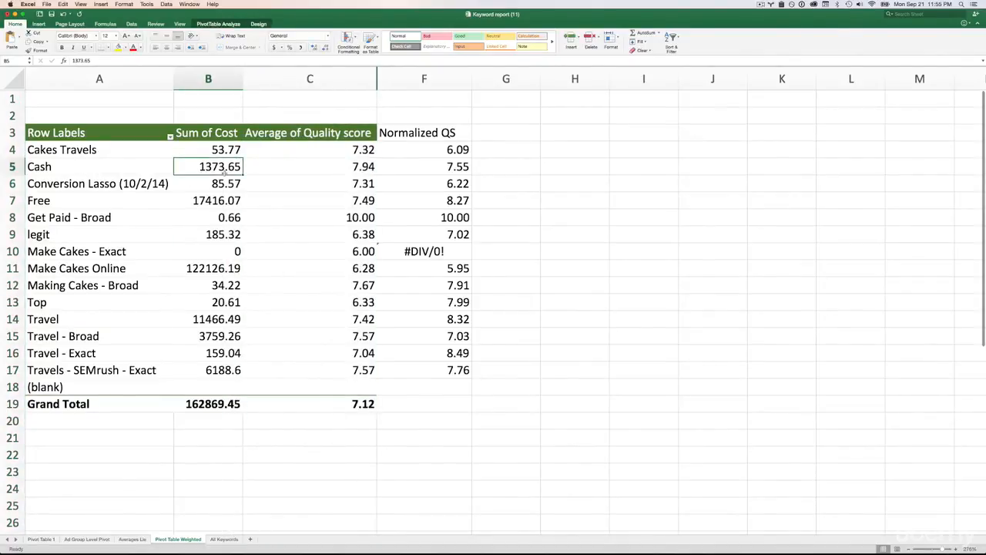
click(347, 169)
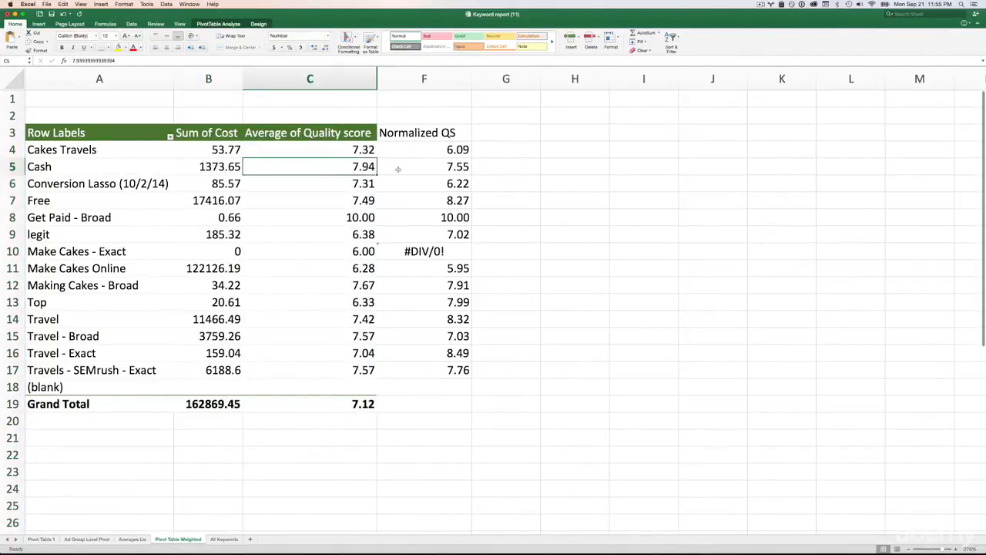
click(400, 168)
click(368, 167)
click(402, 170)
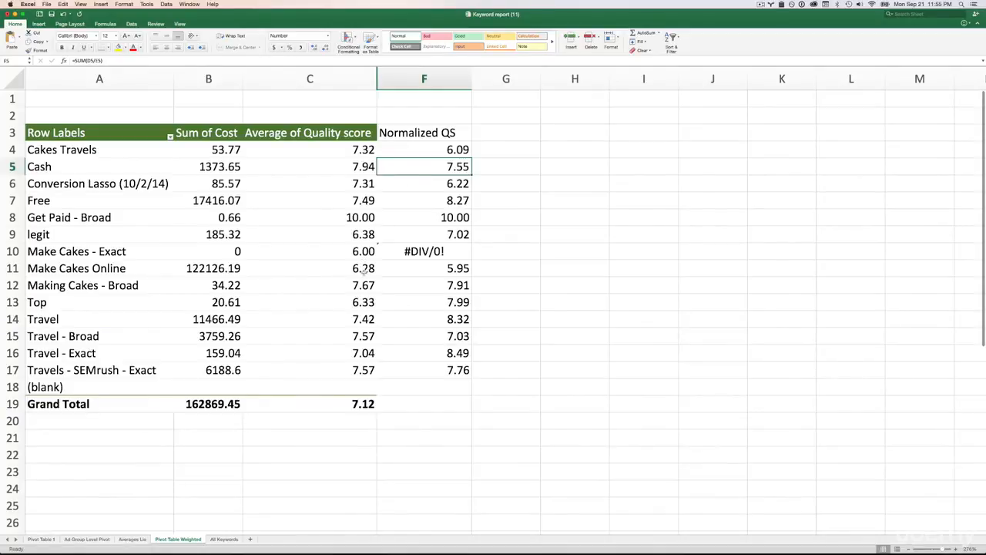
click(219, 272)
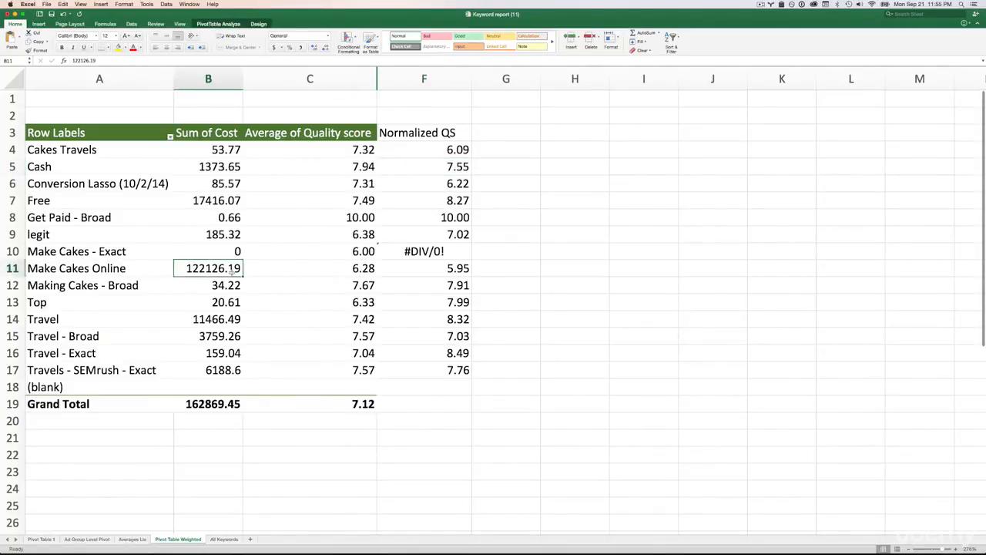
click(358, 270)
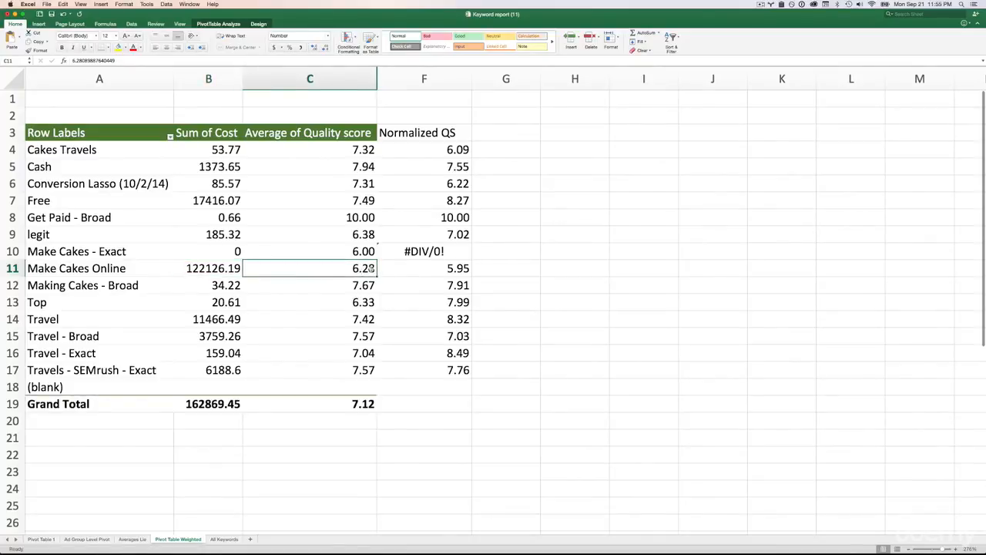
click(441, 269)
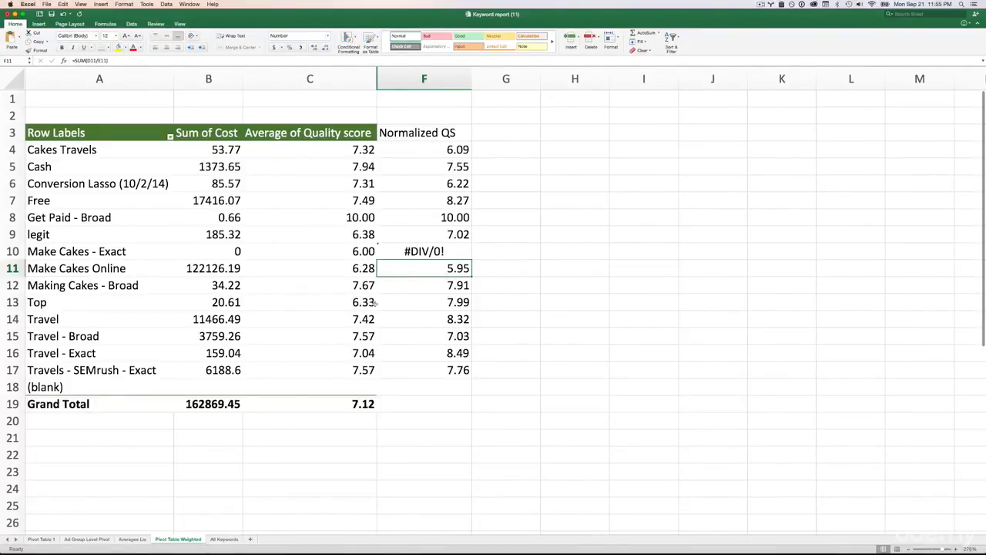
- Compare cost, average quality score and normalized QS for the Travel and Travel - Exact rows
click(353, 324)
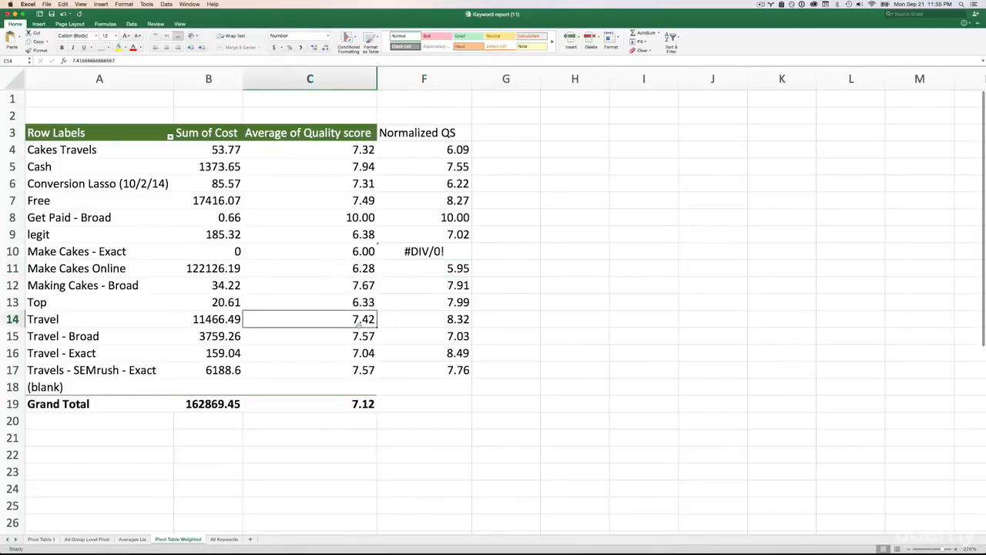
click(54, 319)
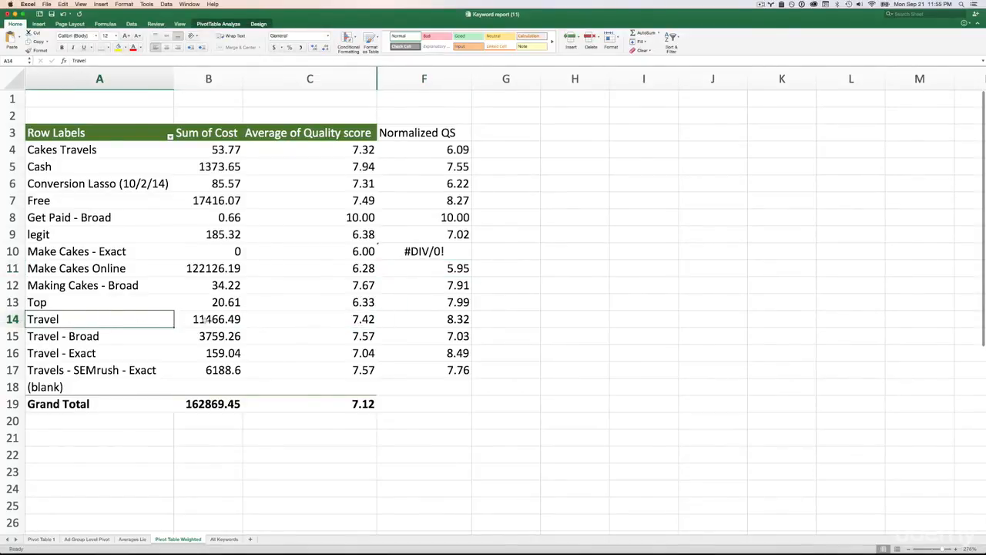
click(205, 320)
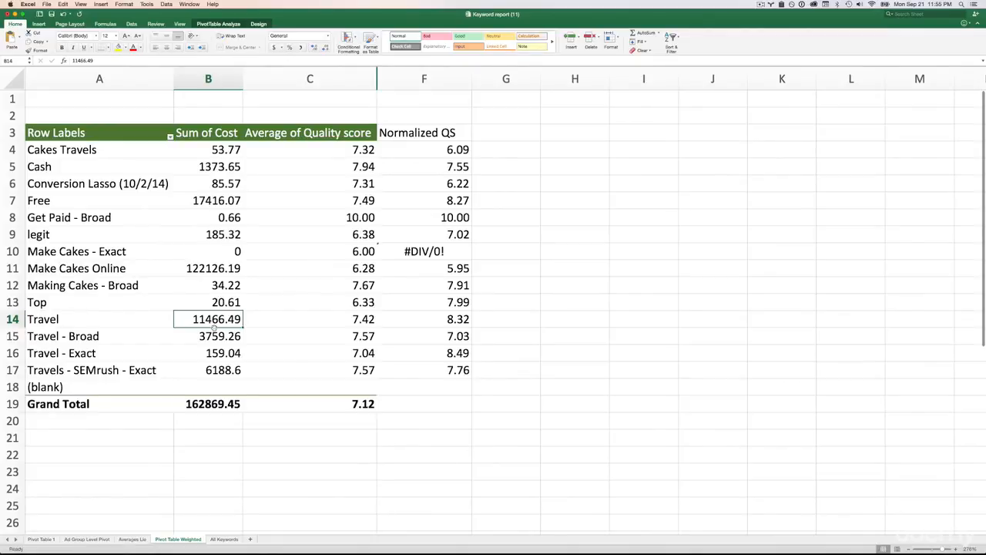
click(341, 320)
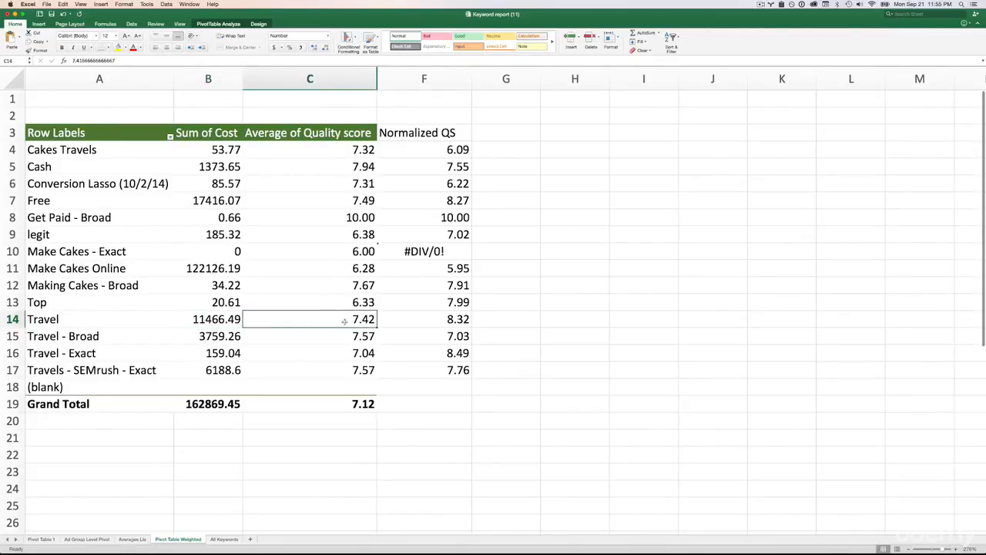
click(444, 319)
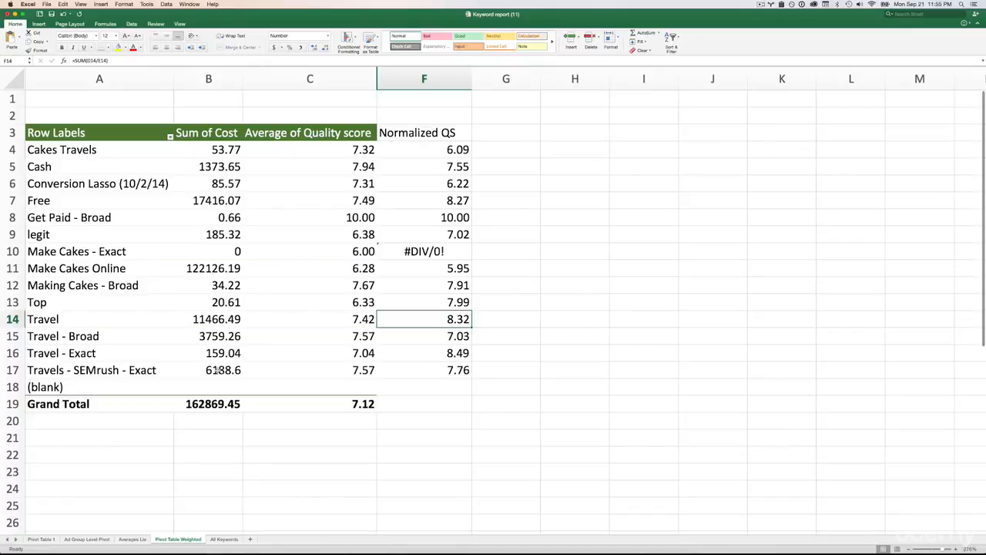
click(66, 354)
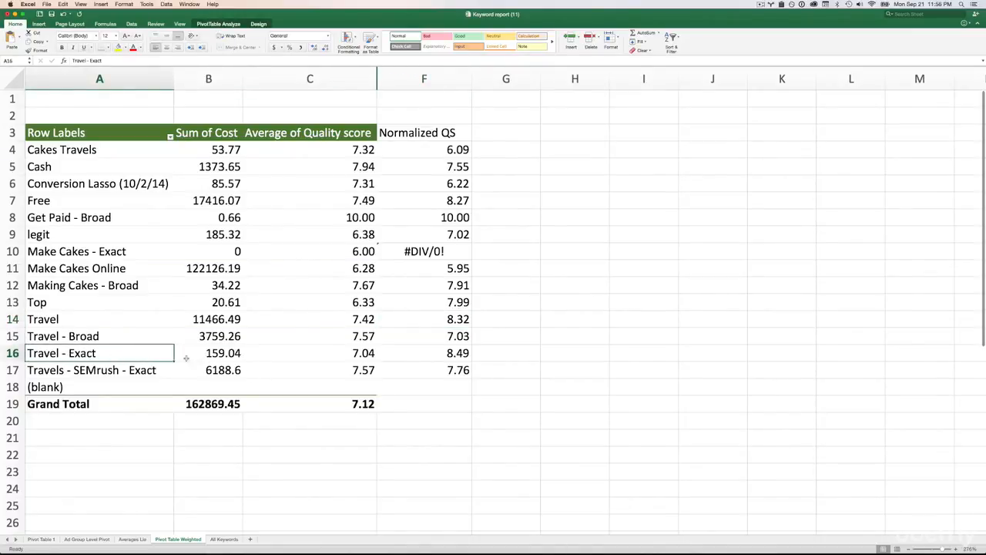
click(231, 358)
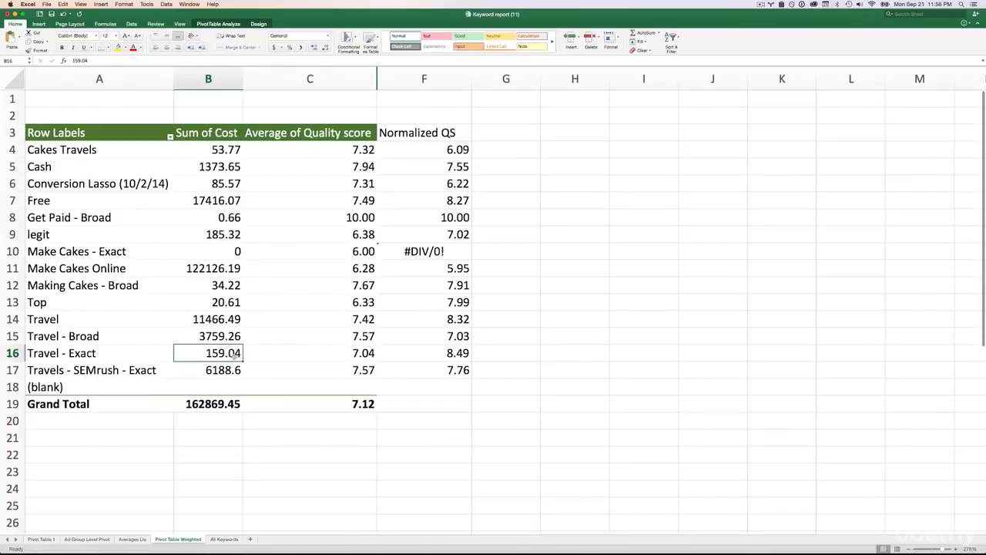
click(334, 354)
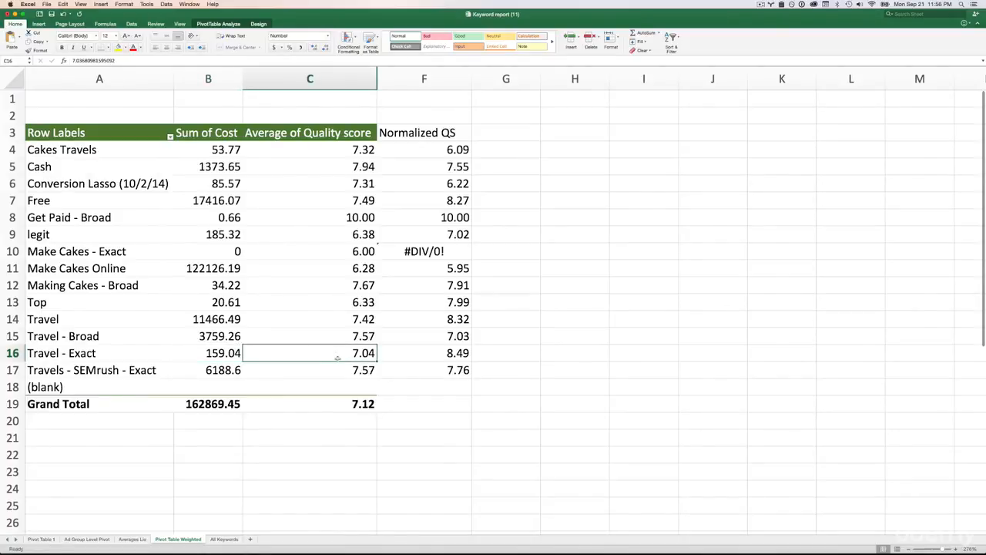
click(450, 352)
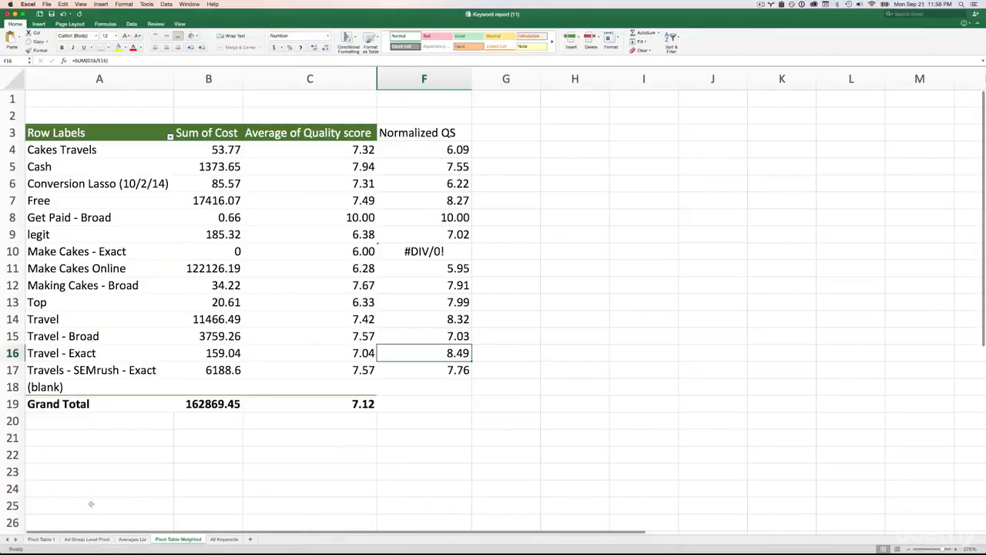
- Review the QS Percentage distribution on the Pivot Table 1 sheet, focusing on the shares for quality scores 1 through 6
click(47, 539)
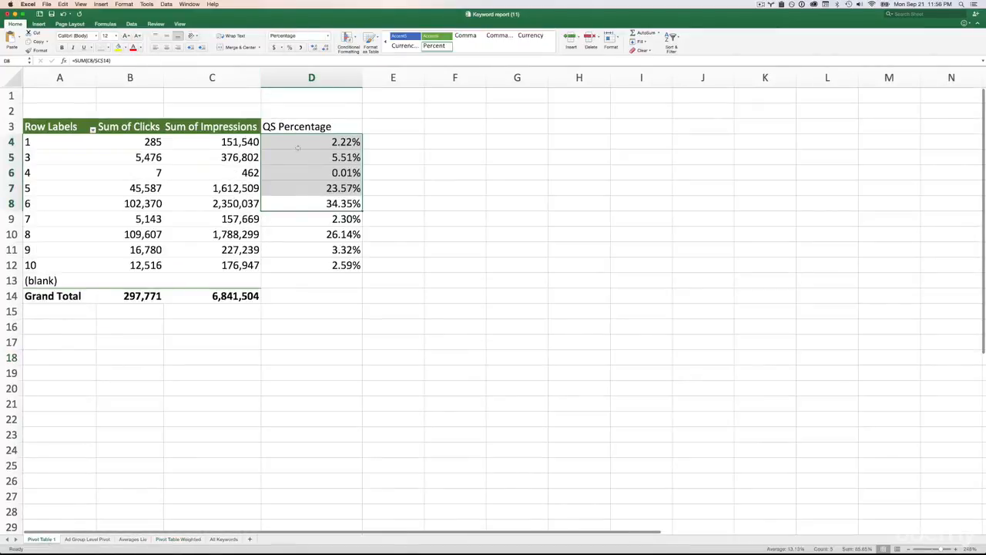
click(315, 270)
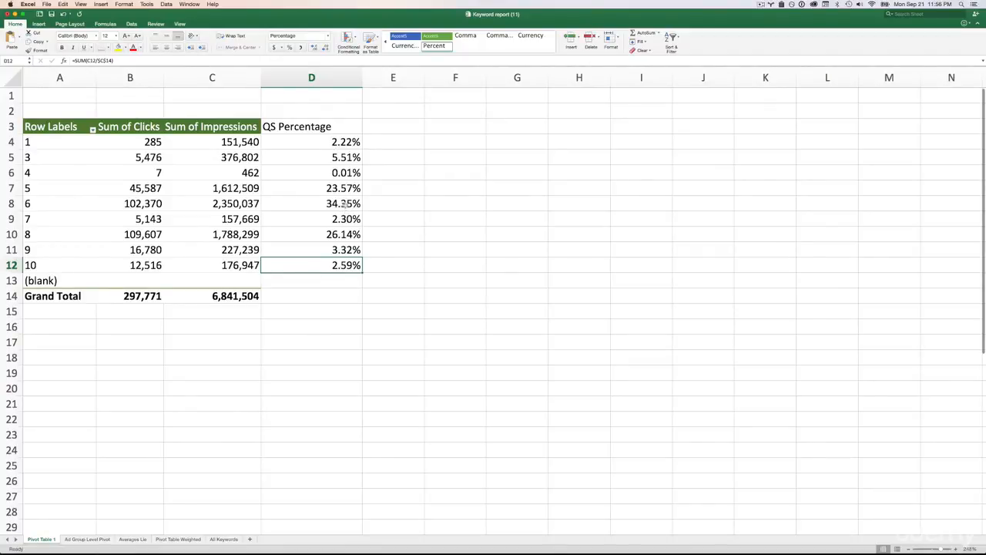
drag(344, 204, 348, 142)
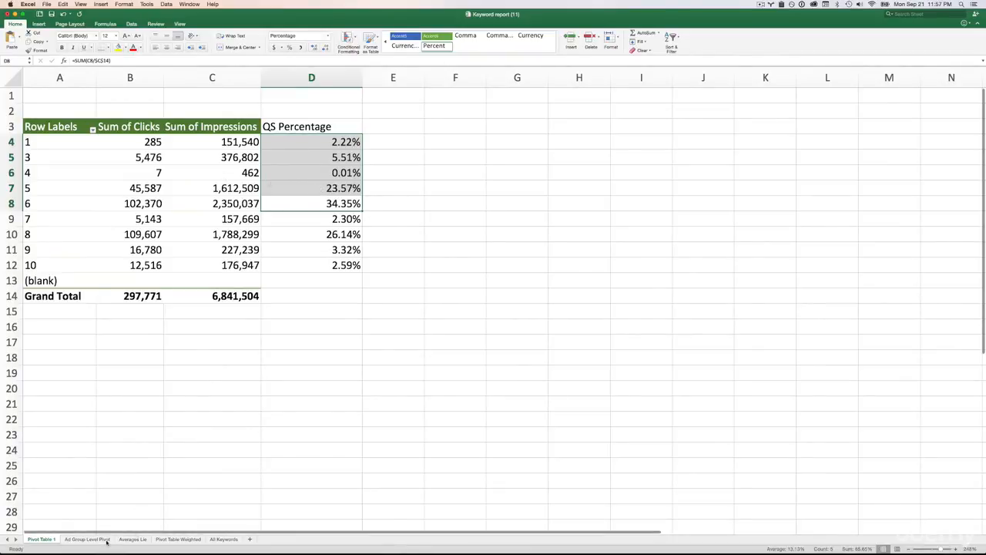
- Compare the Make Cakes Online row on the Ad Group Level Pivot sheet with the same row on the Pivot Table Weighted sheet
click(171, 540)
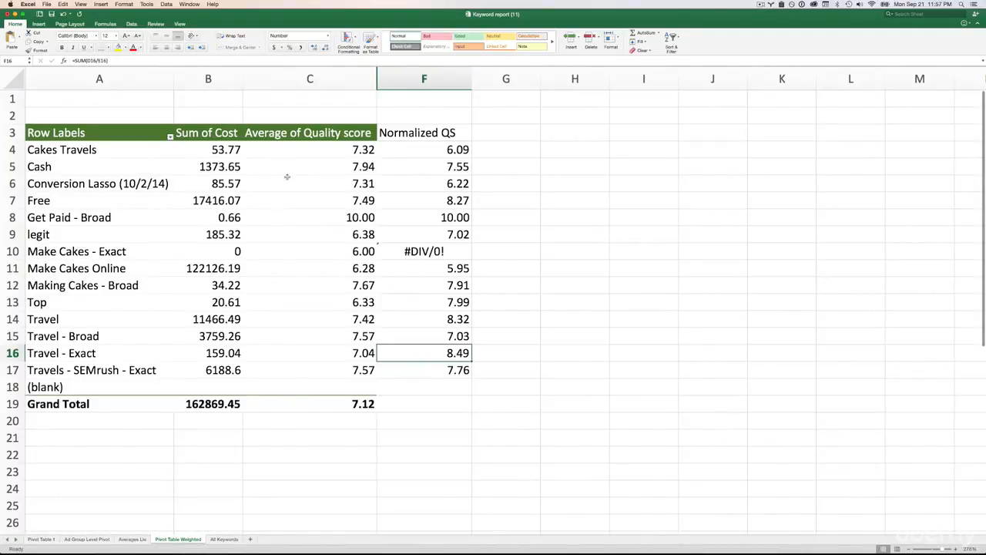
click(90, 539)
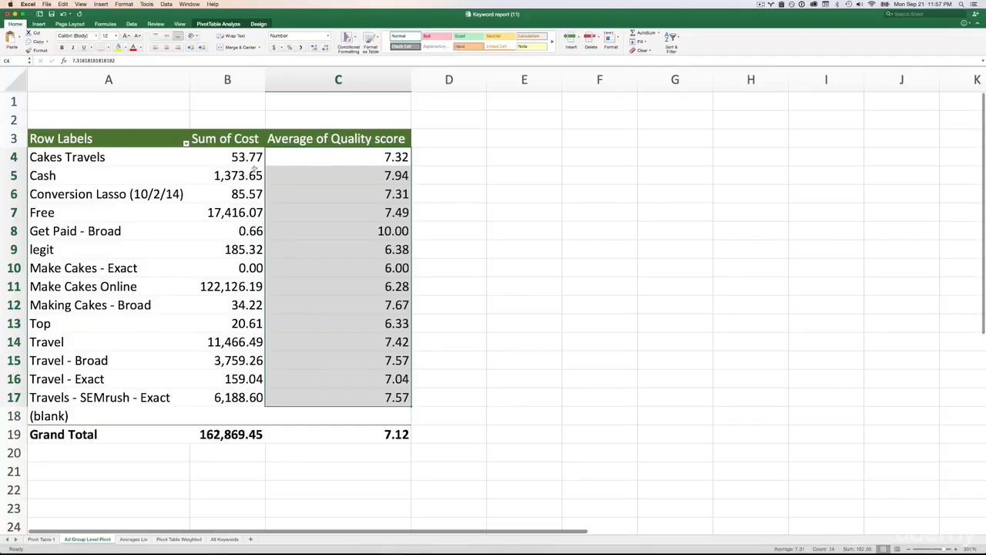
click(220, 292)
click(17, 285)
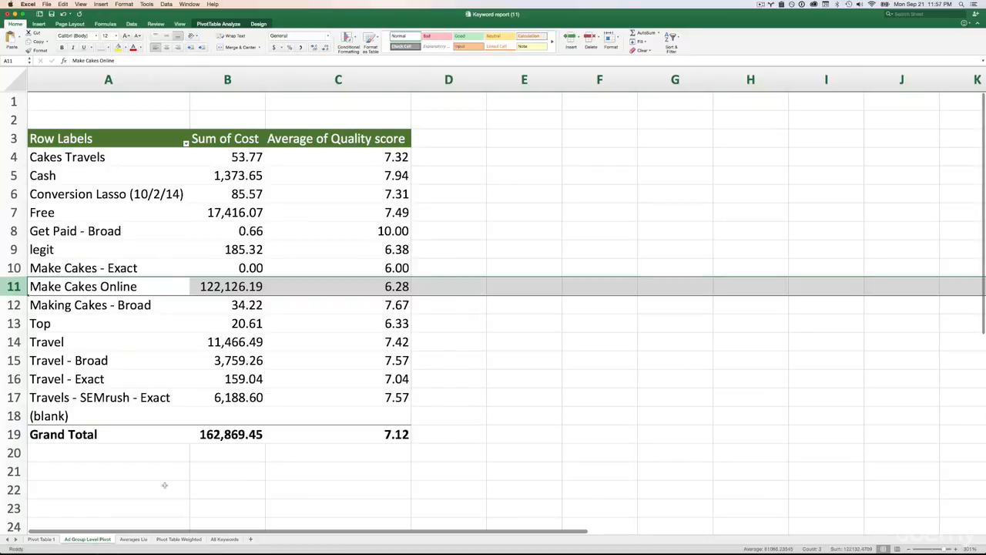
click(178, 539)
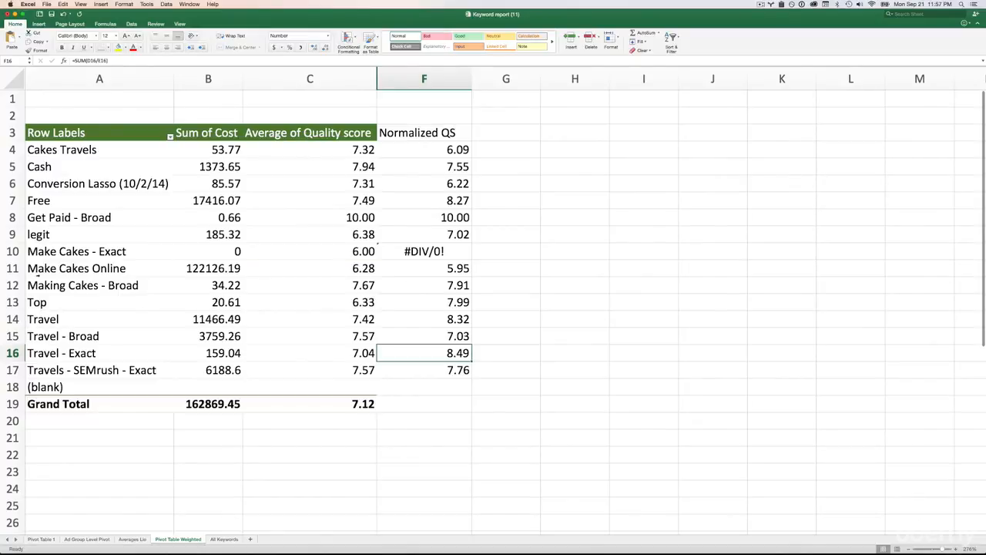
click(15, 269)
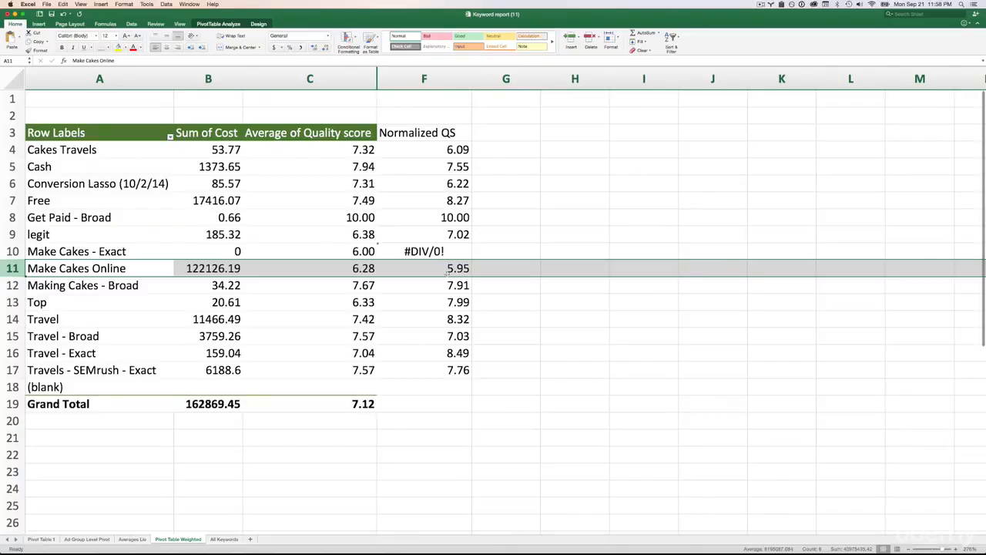
- Weigh the Cakes Travels ad group's normalized QS against its cost, and compare that cost with the Make Cakes Online cost
click(457, 151)
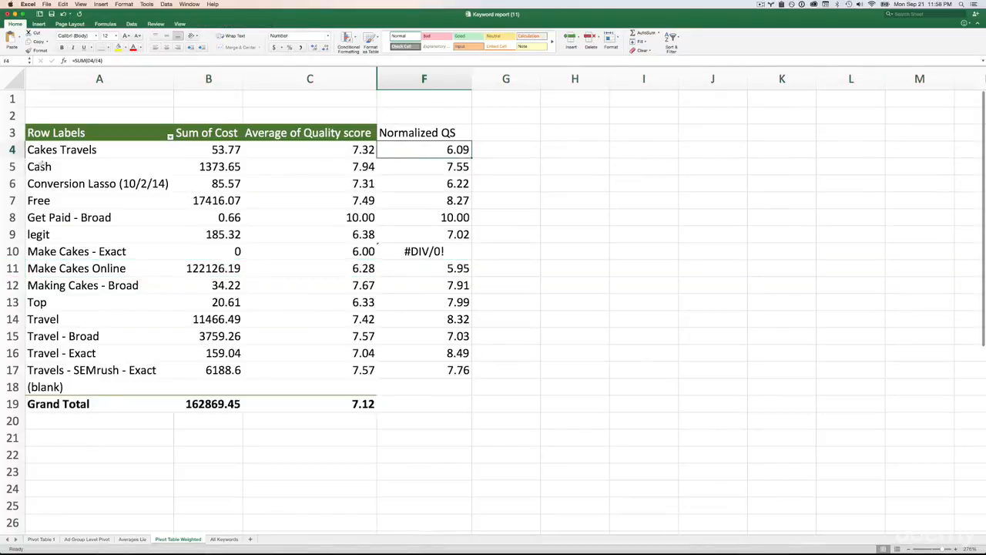
click(226, 151)
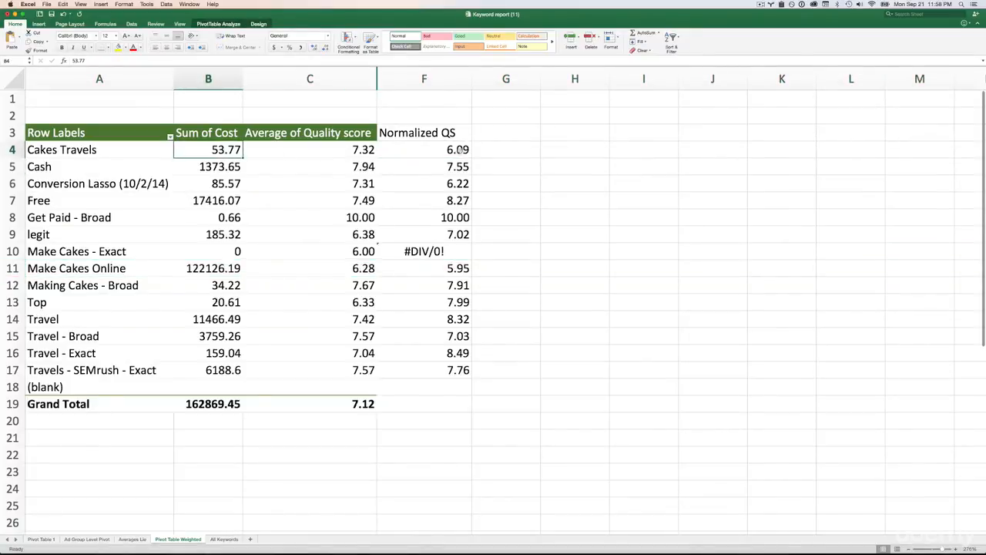
click(458, 151)
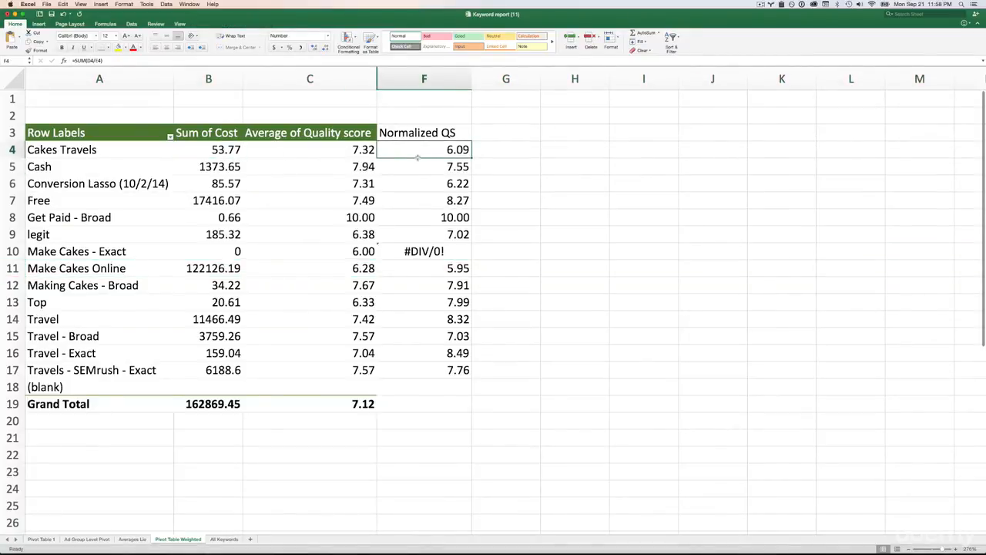
click(226, 152)
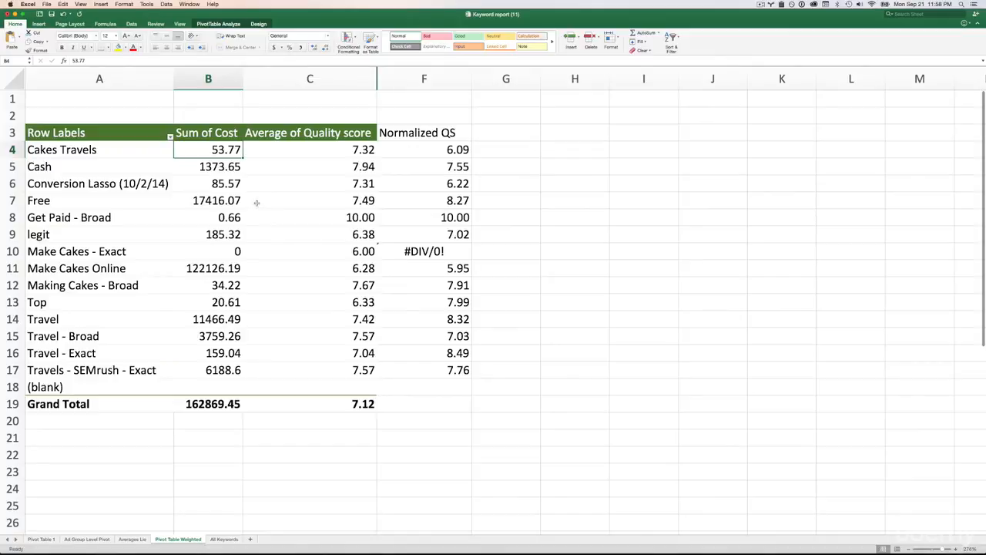
click(188, 268)
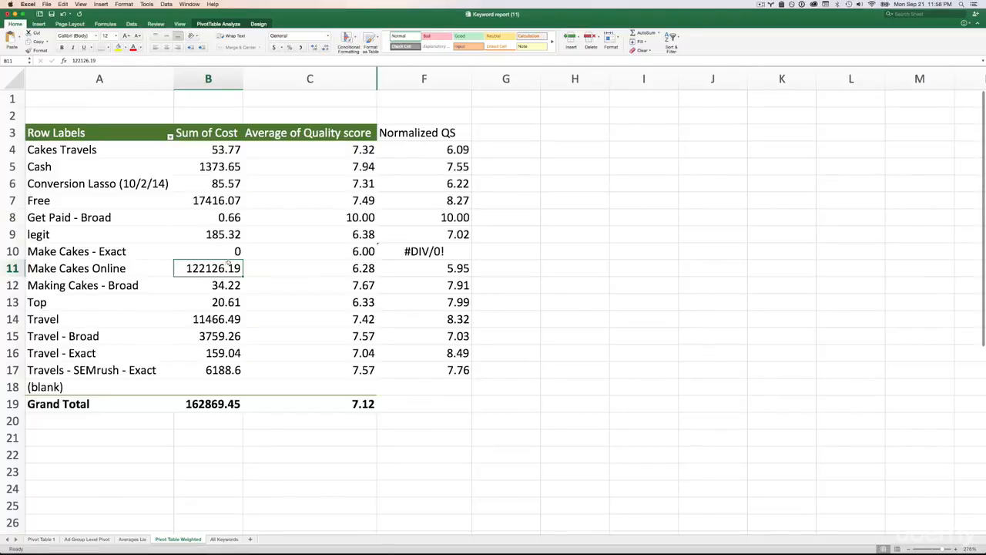
- Revisit the Averages Lie example sheet and the plain averages on the Ad Group Level Pivot sheet
click(132, 538)
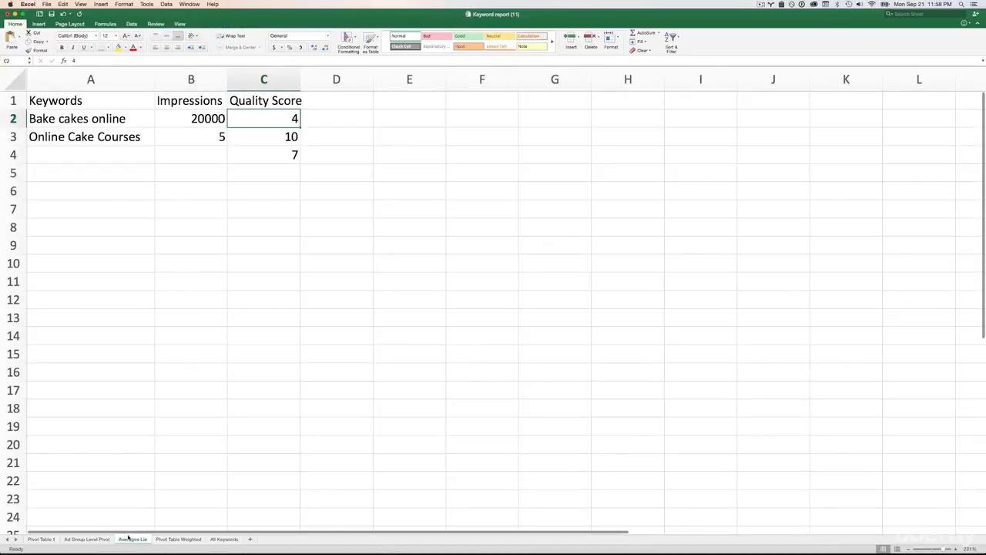
click(88, 539)
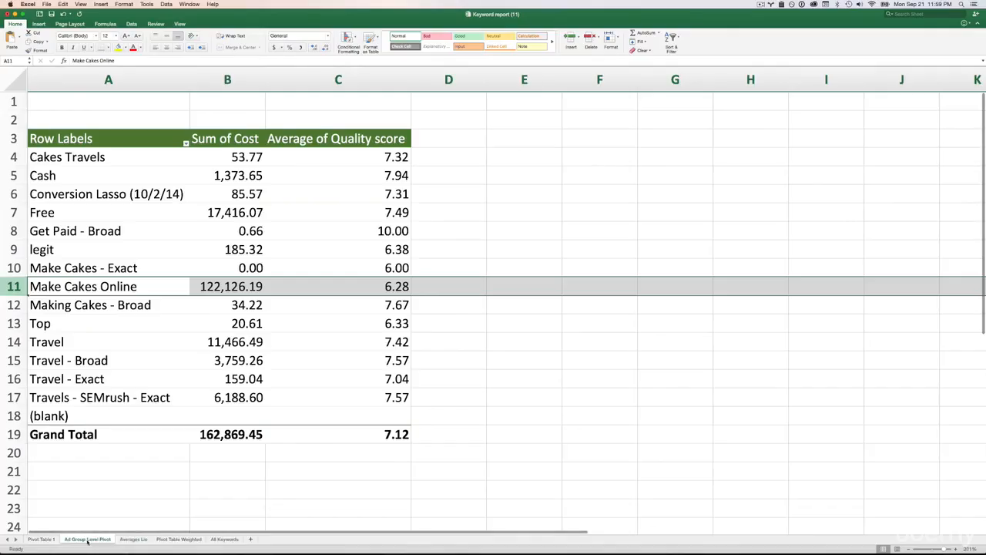